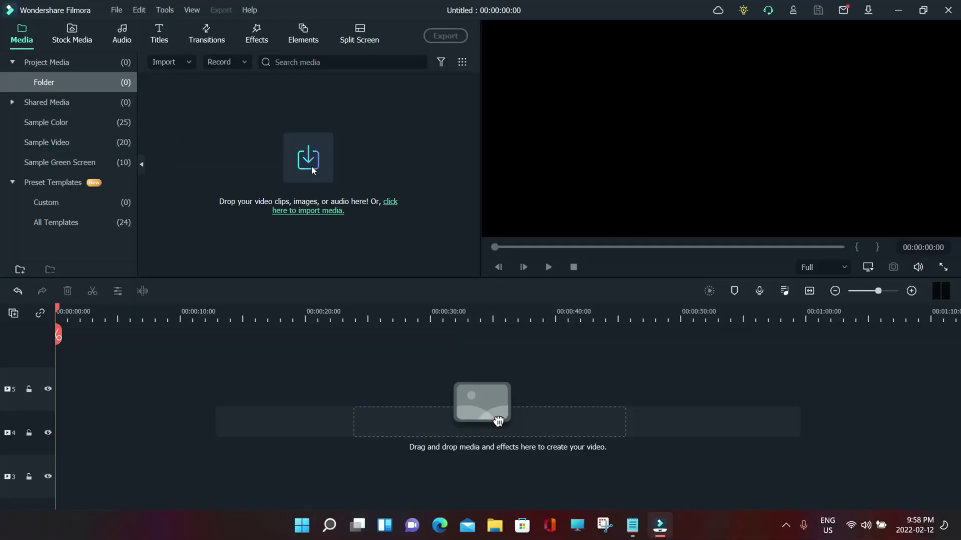
# Import clip 20211204_165402, place it on the timeline, and split it near 4 seconds
pyautogui.click(311, 166)
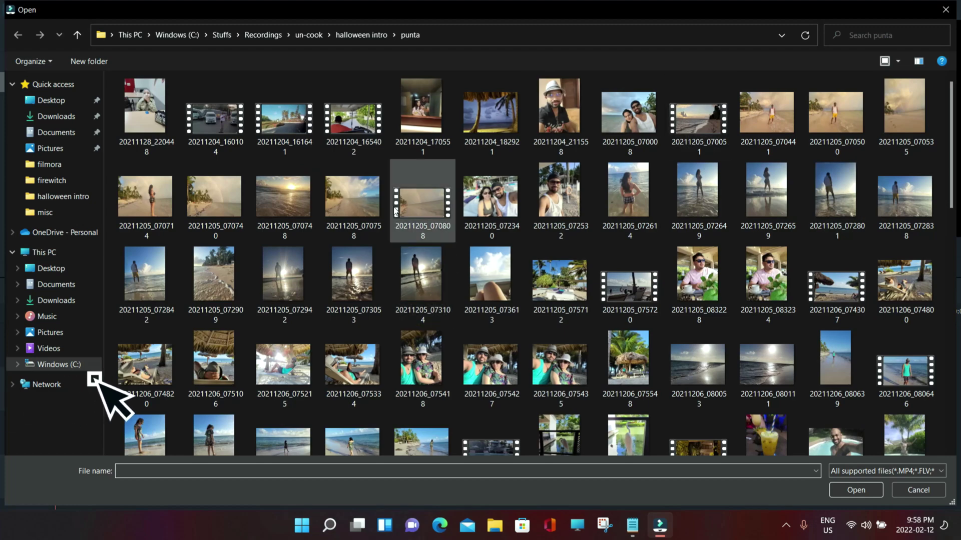
pyautogui.doubleClick(358, 123)
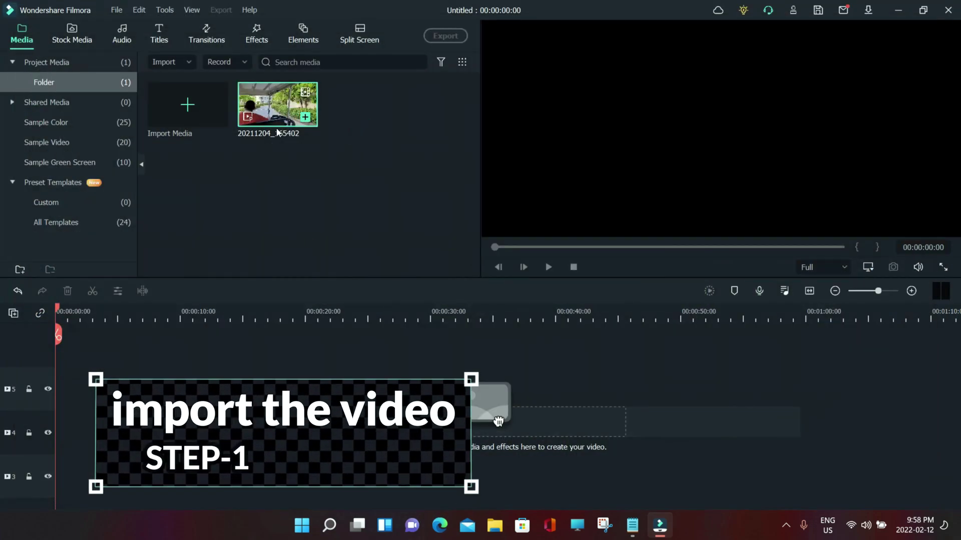
pyautogui.moveTo(498, 421); pyautogui.dragTo(498, 400)
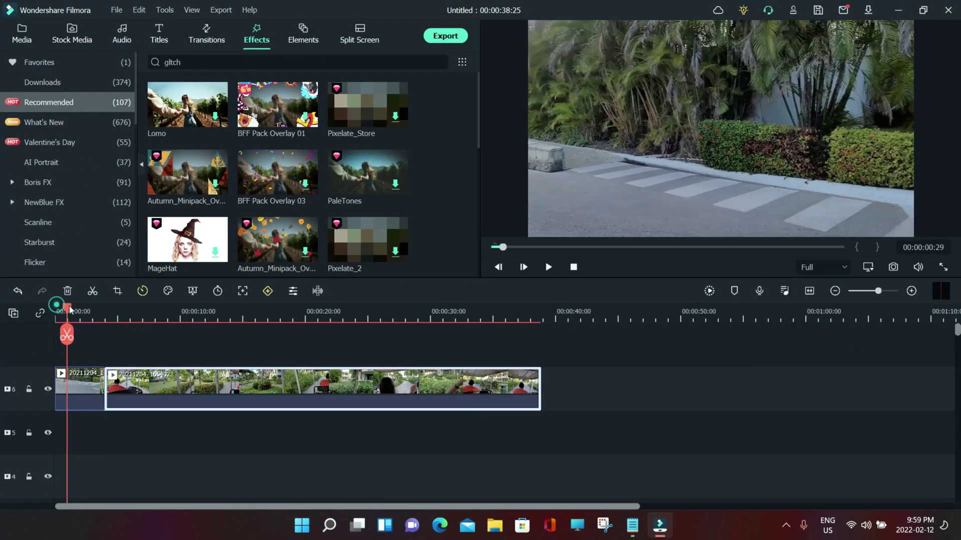
pyautogui.moveTo(69, 309); pyautogui.dragTo(105, 311)
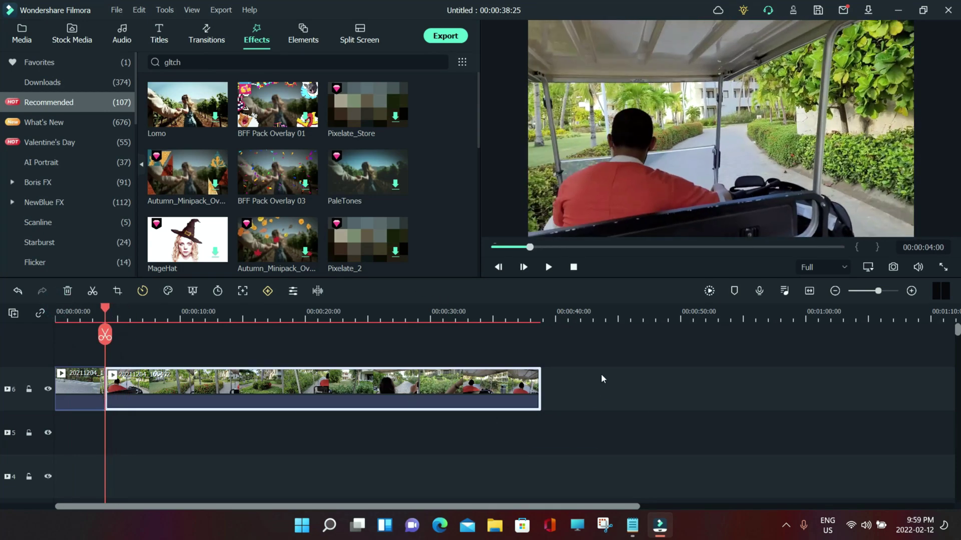
# Search the AI Portrait effects for 'glitch' to list Glitch Dispersion and Human Glitch
pyautogui.click(74, 163)
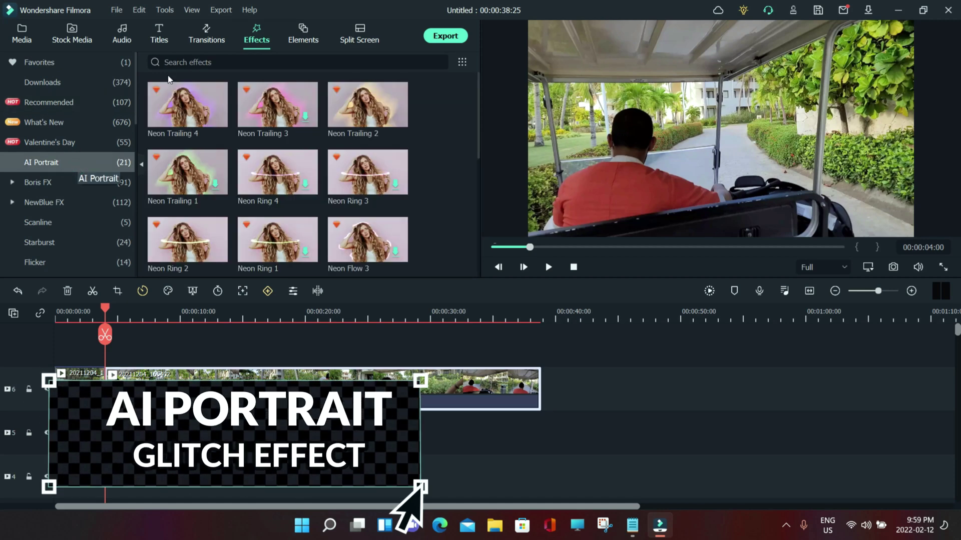
pyautogui.click(183, 59)
pyautogui.write('g')
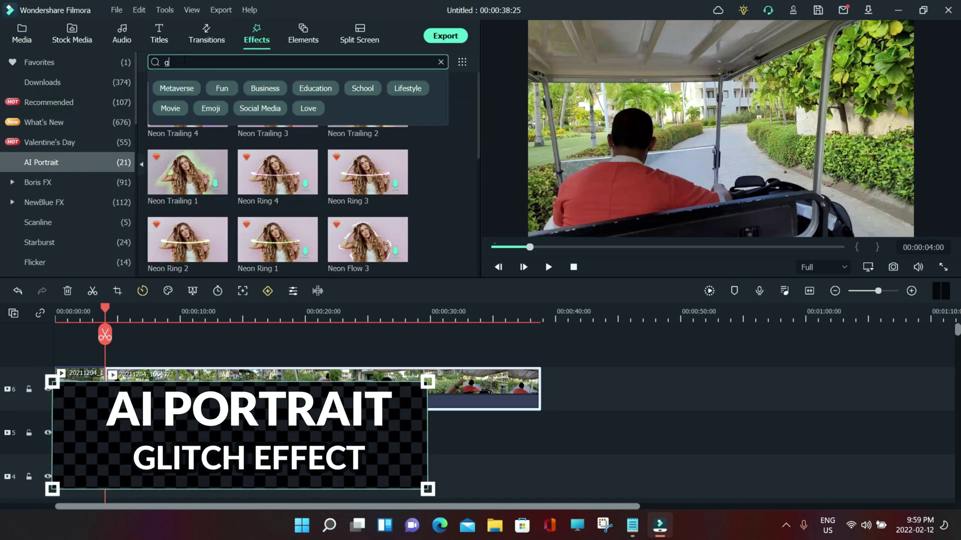
pyautogui.write('litch')
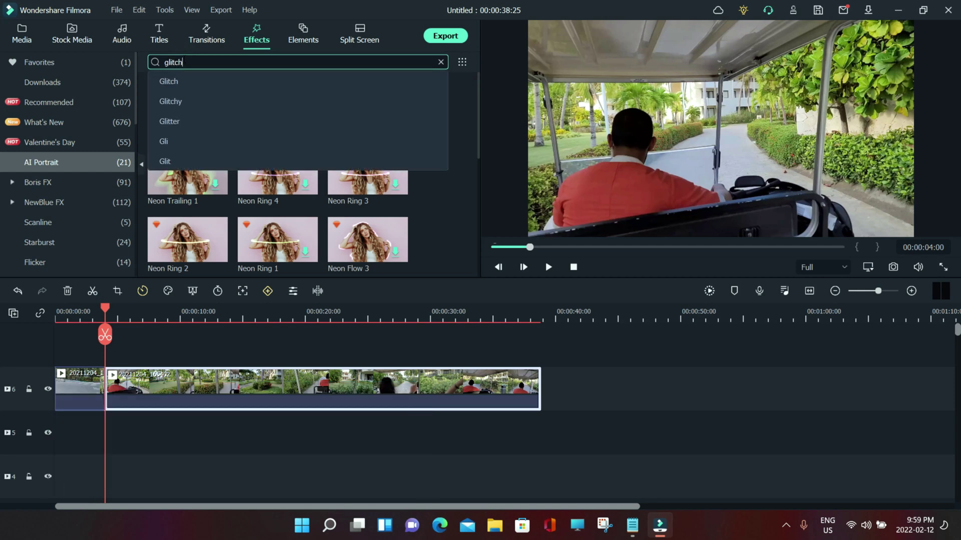
pyautogui.press('Return')
pyautogui.click(472, 90)
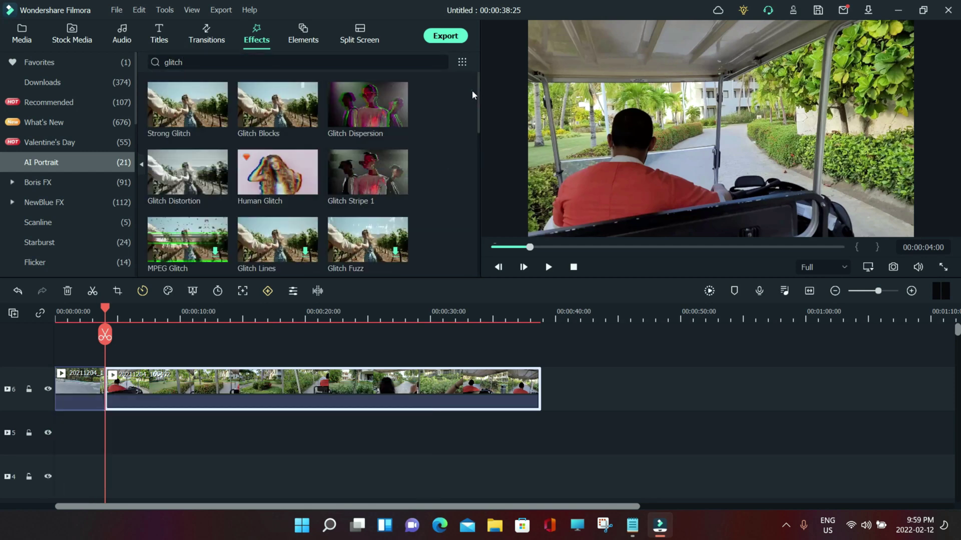
pyautogui.moveTo(378, 175)
# Lay Glitch Dispersion above the clip's middle piece, about 2 to 7 seconds, and scrub to preview
pyautogui.moveTo(359, 106); pyautogui.dragTo(89, 364)
pyautogui.moveTo(90, 313)
pyautogui.mouseDown()
pyautogui.moveTo(64, 314)
pyautogui.moveTo(77, 321)
pyautogui.mouseUp()
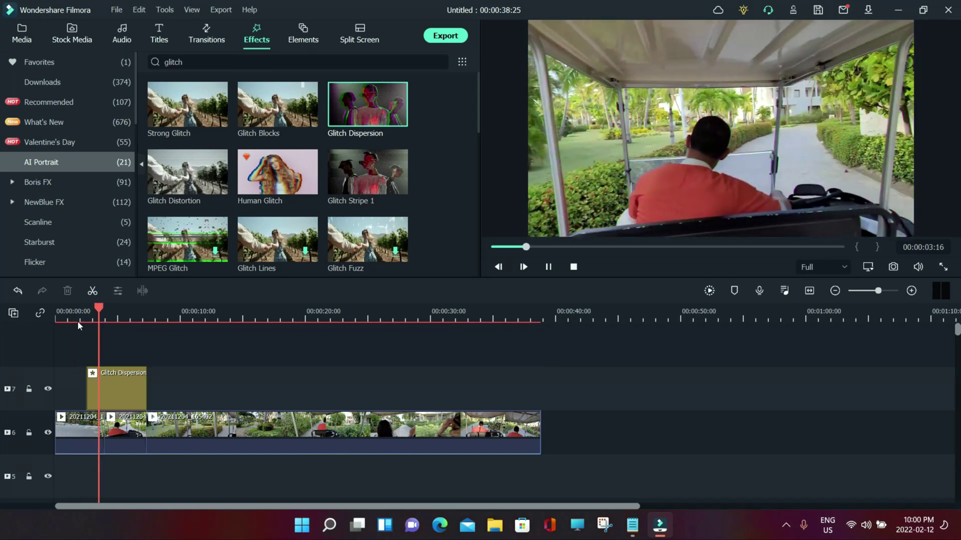
pyautogui.press('space')
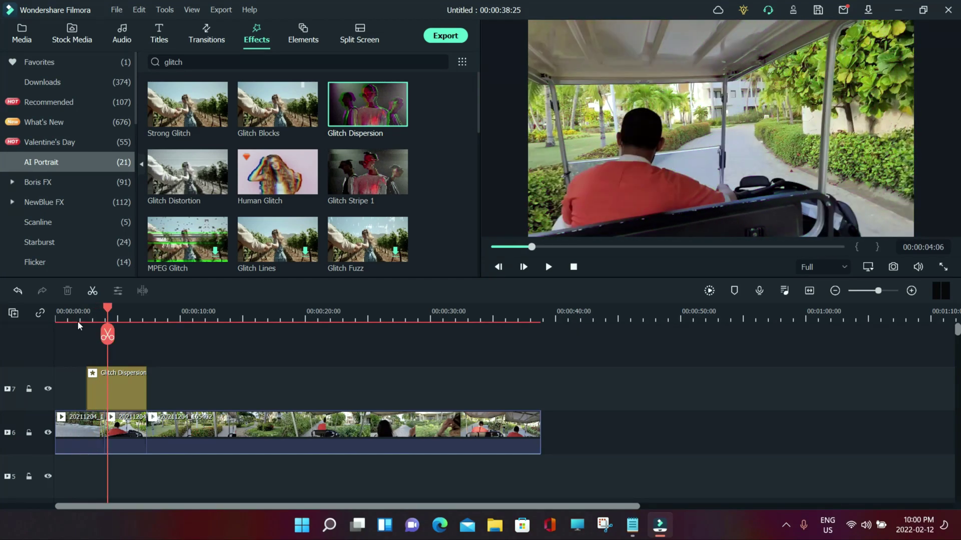
pyautogui.moveTo(376, 137)
pyautogui.moveTo(112, 317); pyautogui.dragTo(77, 327)
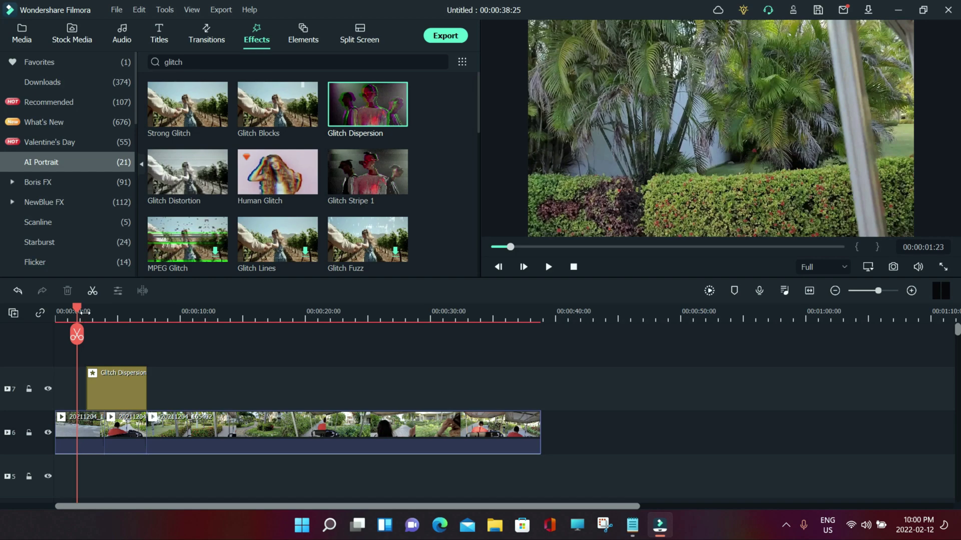
pyautogui.moveTo(92, 321); pyautogui.dragTo(189, 323)
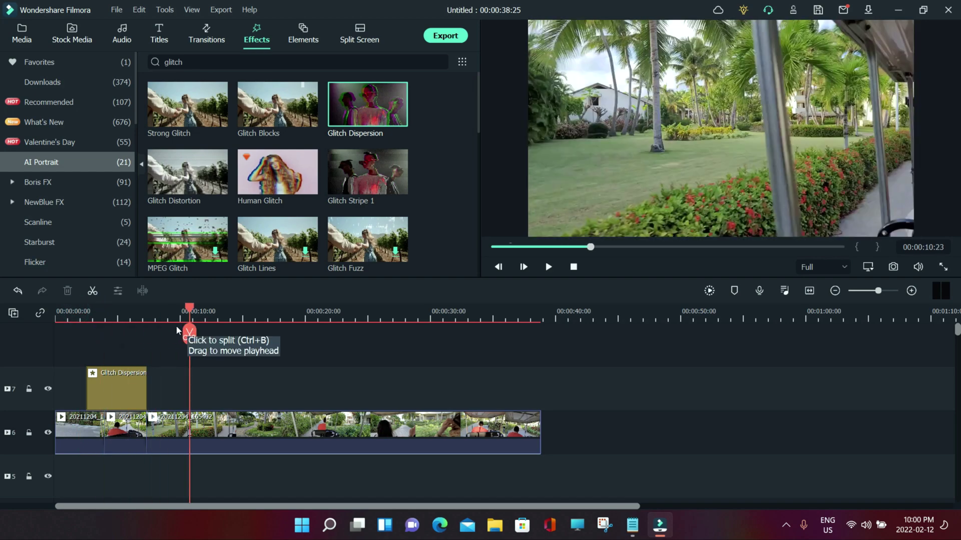
# Delete the Glitch Dispersion effect clip from the timeline
pyautogui.moveTo(284, 171)
pyautogui.click(129, 385)
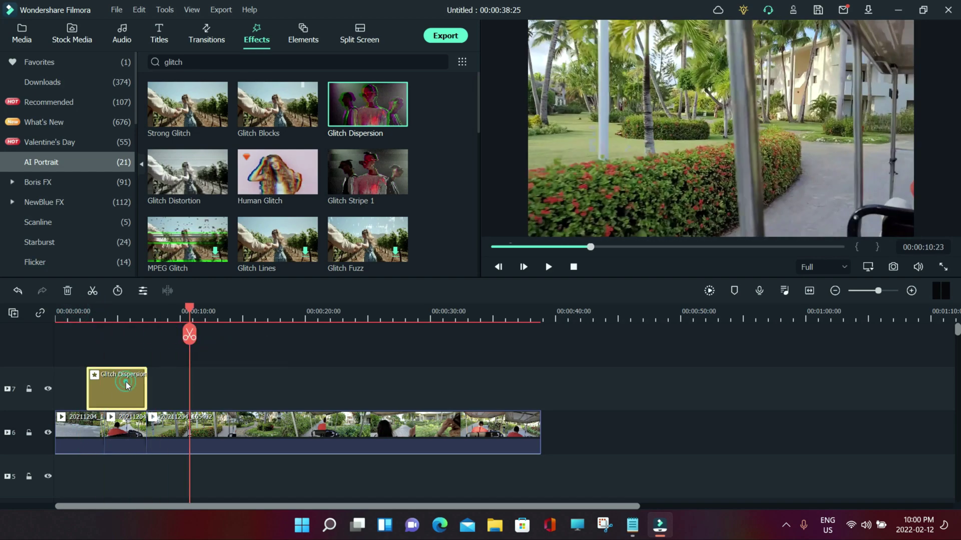
pyautogui.press('Delete')
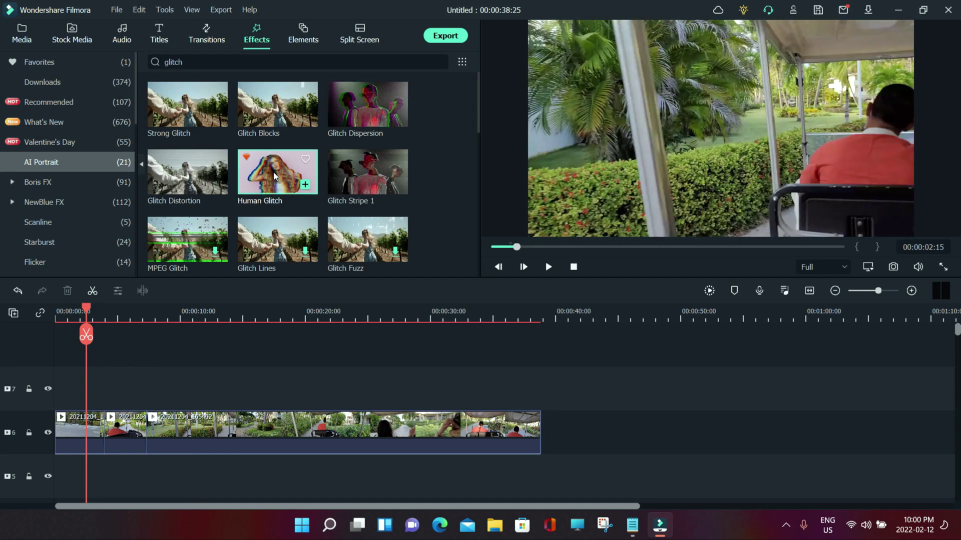
# Add the Human Glitch effect above the clip at the playhead and preview it from about 3 seconds
pyautogui.moveTo(290, 303); pyautogui.dragTo(91, 383)
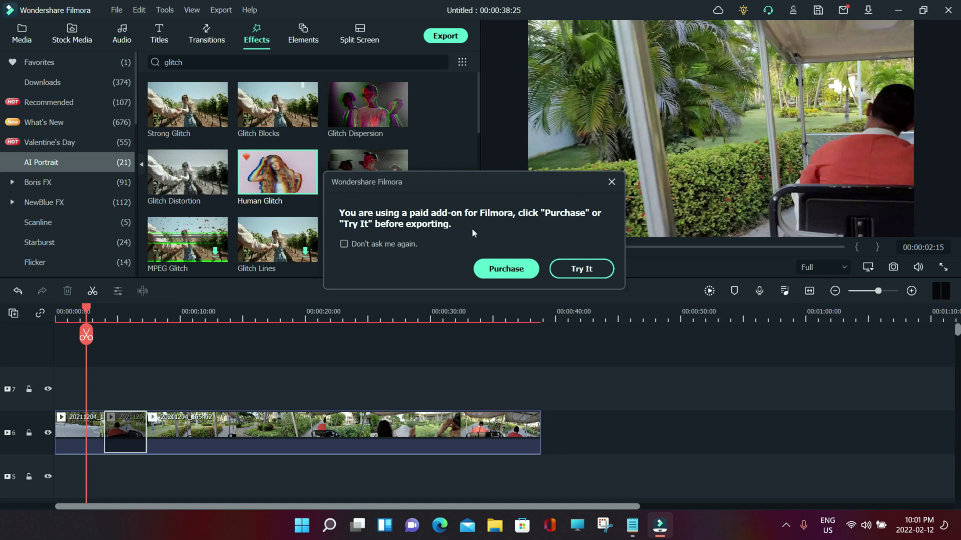
pyautogui.click(600, 271)
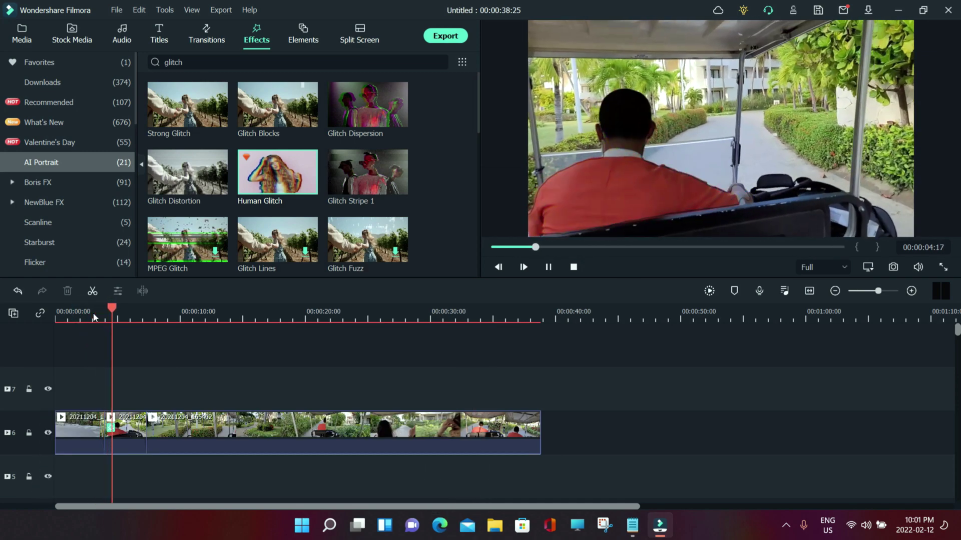
pyautogui.press('space')
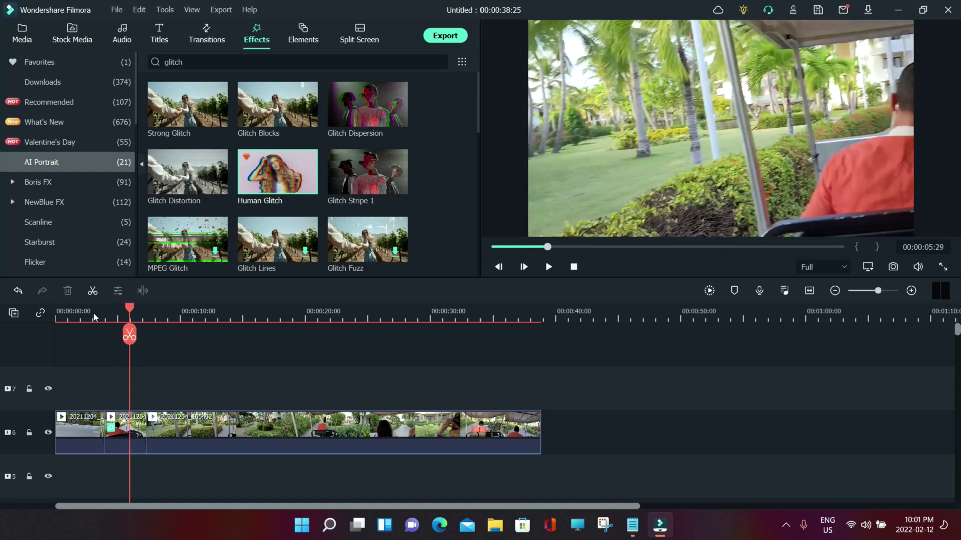
pyautogui.moveTo(129, 316); pyautogui.dragTo(101, 334)
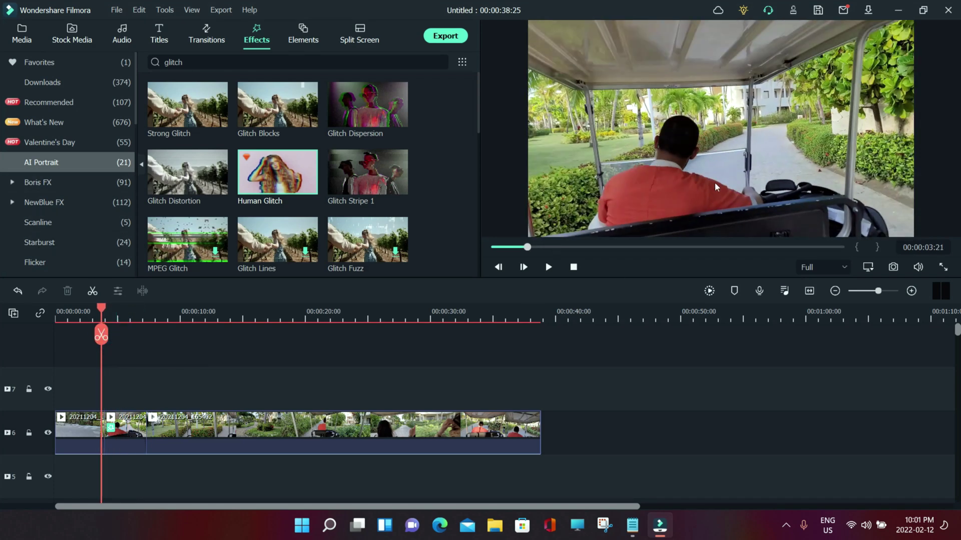
pyautogui.press('space')
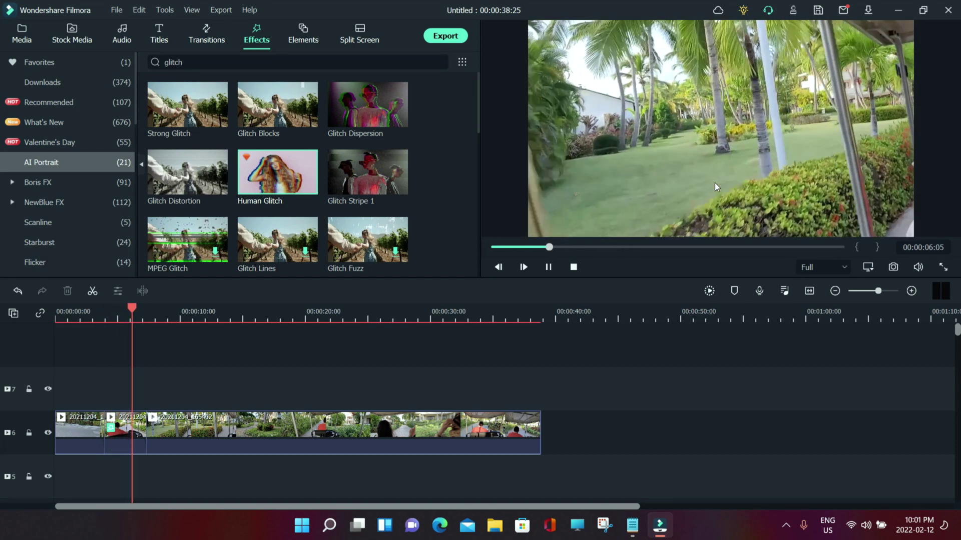
pyautogui.press('space')
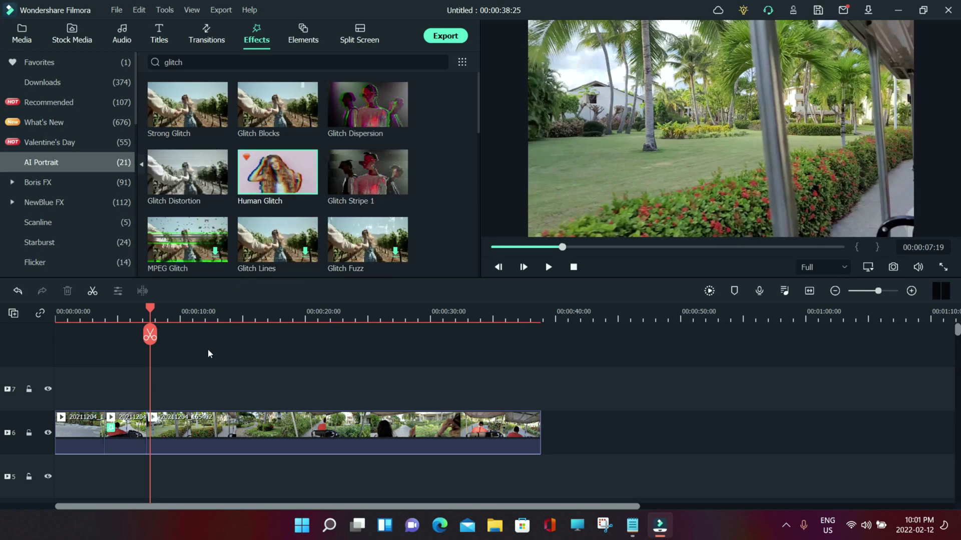
# Select the short second clip piece and preview its glitch
pyautogui.click(115, 428)
pyautogui.click(101, 321)
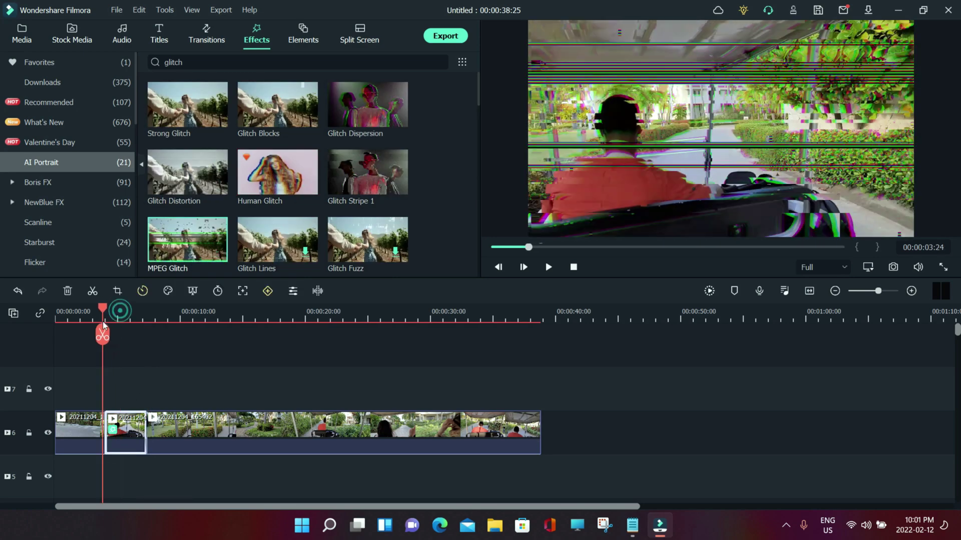
pyautogui.press('space')
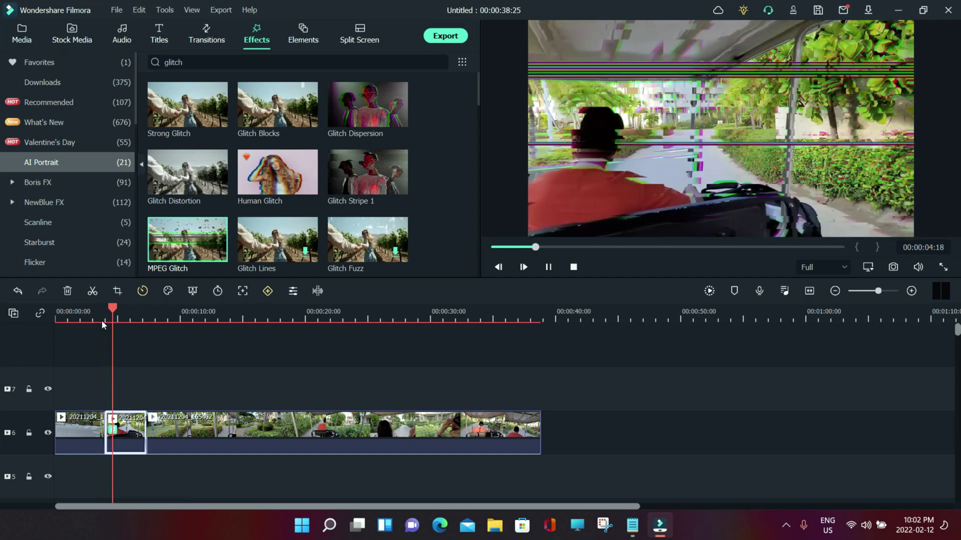
pyautogui.press('space')
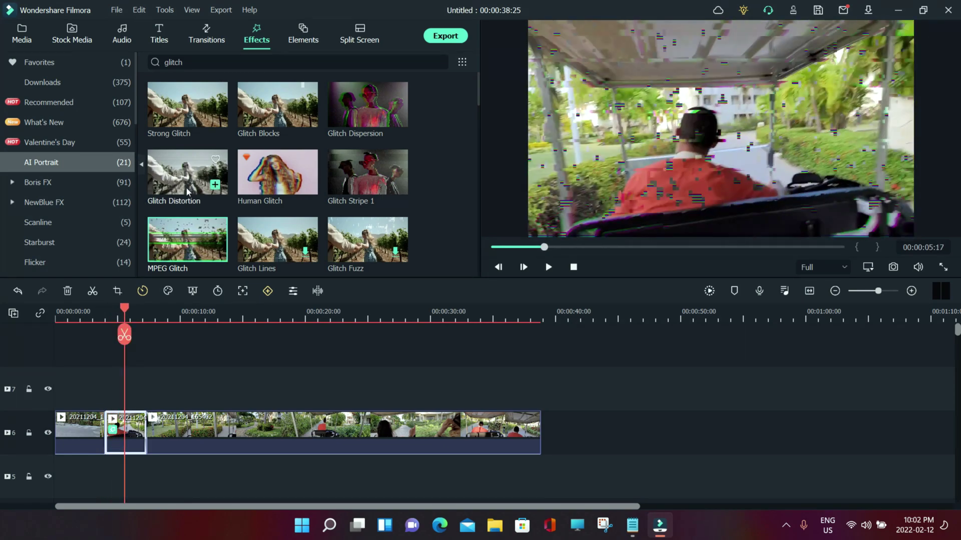
# Apply Glitch Distortion to the second piece, preview from about 1 second, then show the audio library
pyautogui.moveTo(194, 196); pyautogui.dragTo(122, 434)
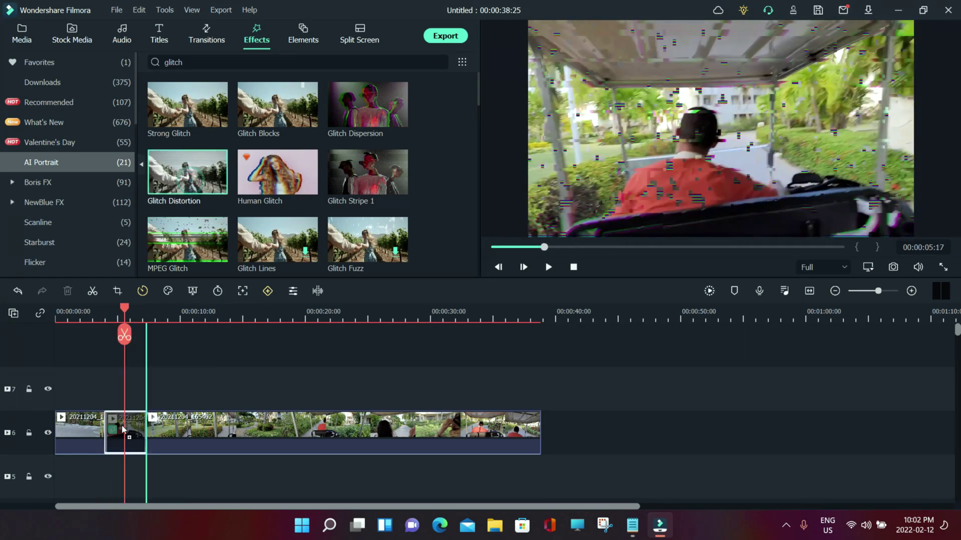
pyautogui.moveTo(121, 341); pyautogui.dragTo(74, 337)
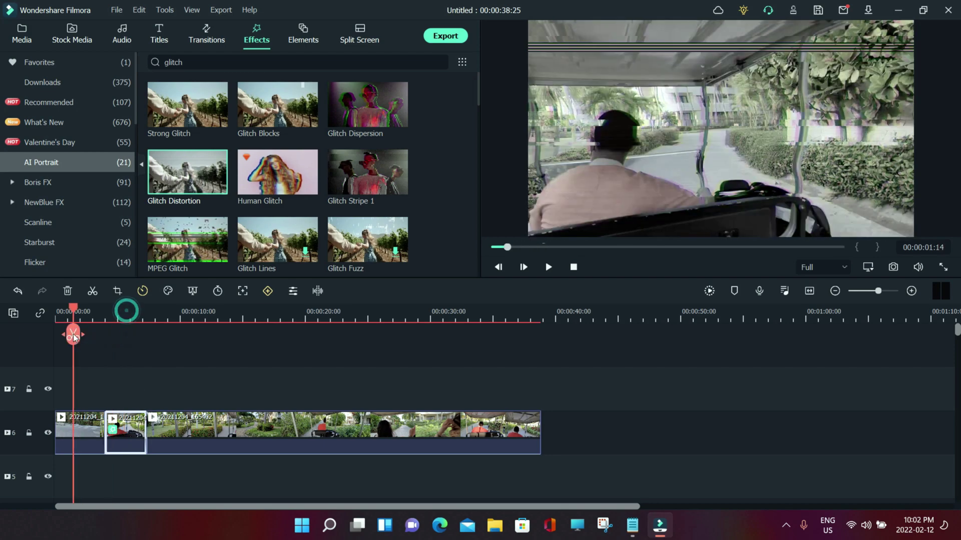
pyautogui.press('space')
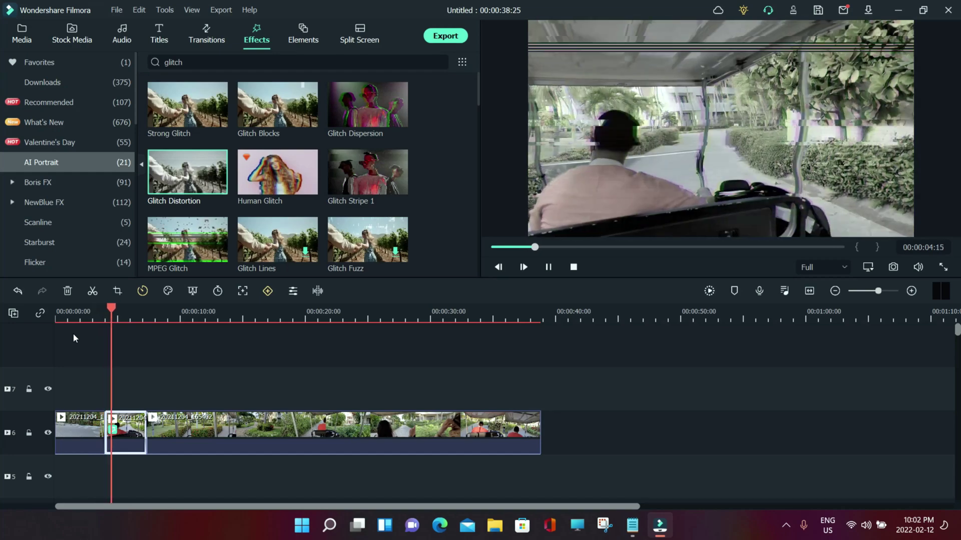
pyautogui.click(122, 35)
pyautogui.moveTo(115, 336)
pyautogui.mouseDown()
pyautogui.moveTo(90, 336)
pyautogui.moveTo(99, 335)
pyautogui.mouseUp()
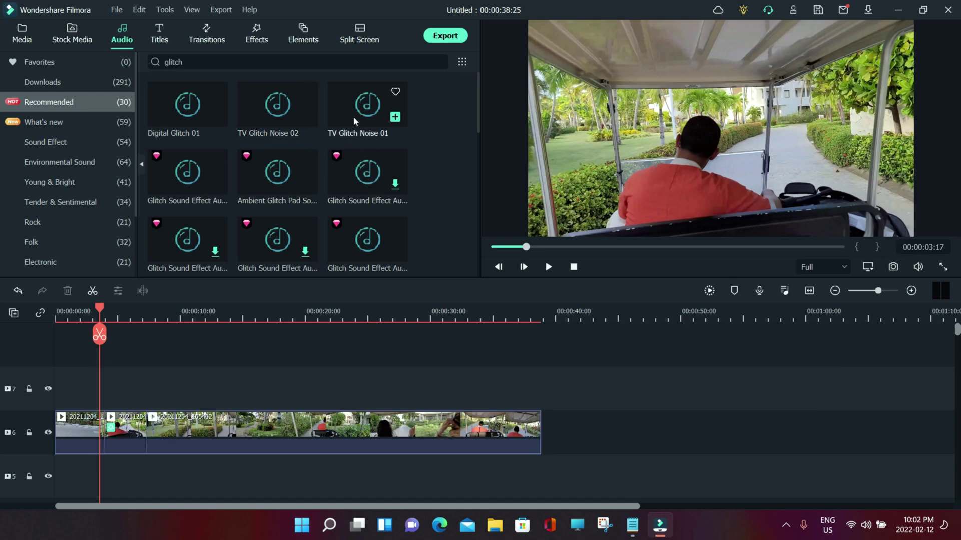
# Preview the TV Glitch Noise 01 sound and drag it onto the timeline
pyautogui.doubleClick(355, 116)
pyautogui.moveTo(355, 116); pyautogui.dragTo(364, 133)
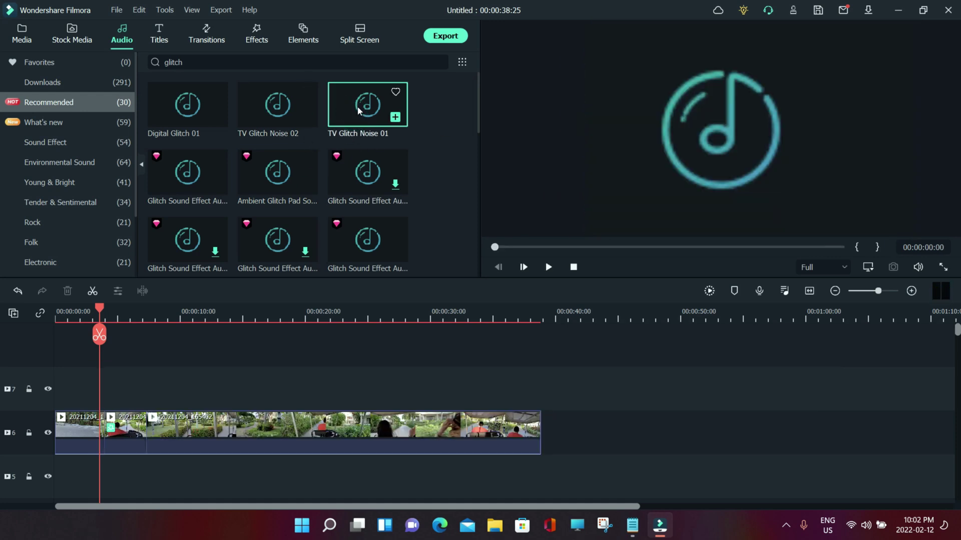
pyautogui.moveTo(107, 466); pyautogui.dragTo(107, 466)
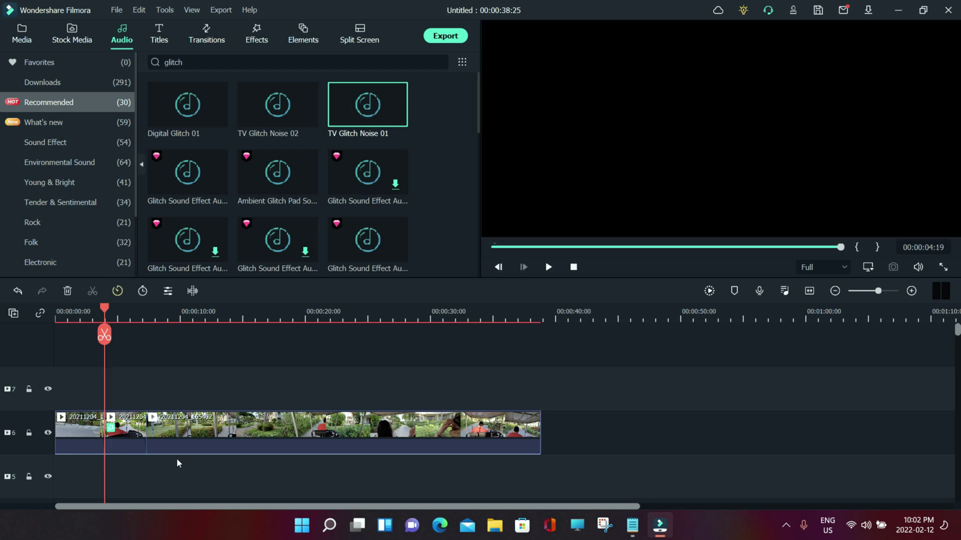
pyautogui.scroll(-5, 227, 453)
pyautogui.scroll(5, 219, 479)
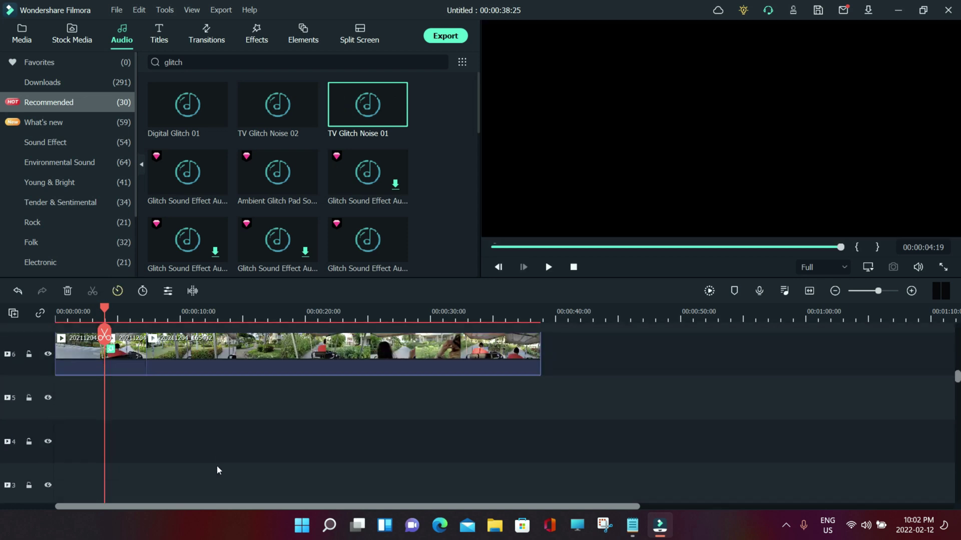
# Play the glitched piece with the new sound, then return to the timeline start
pyautogui.click(101, 319)
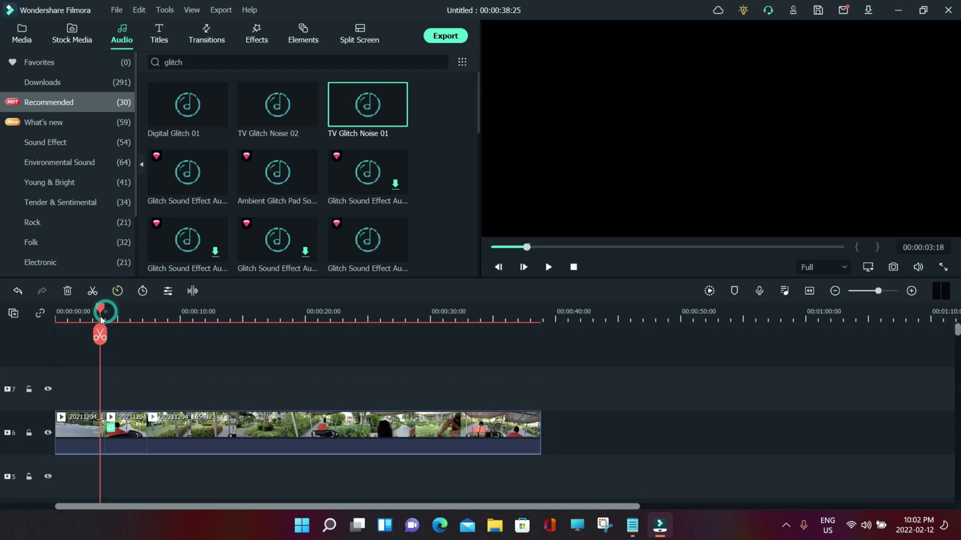
pyautogui.press('space')
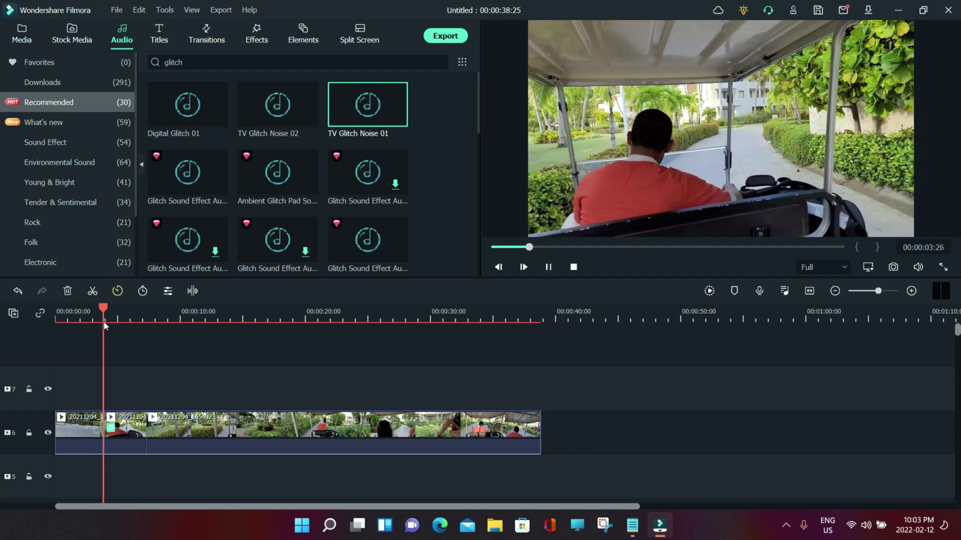
pyautogui.press('space')
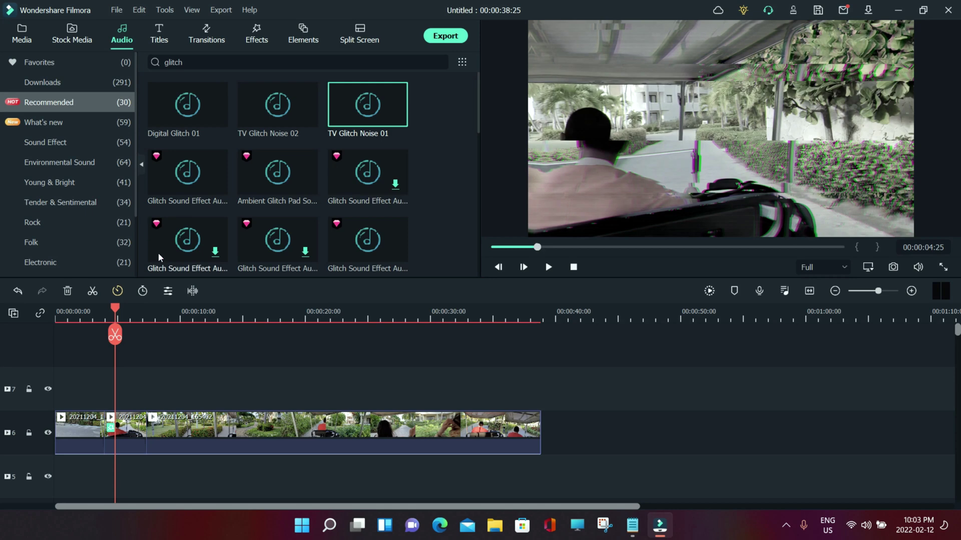
pyautogui.press('Home')
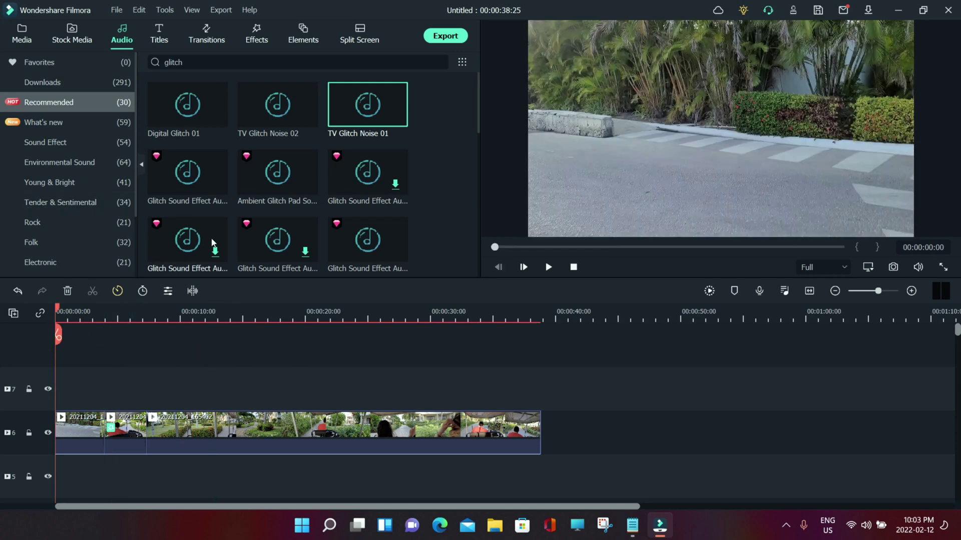
# Return to the Effects library and scroll through the glitch results, including Strong Glitch and MPEG Glitch
pyautogui.click(265, 36)
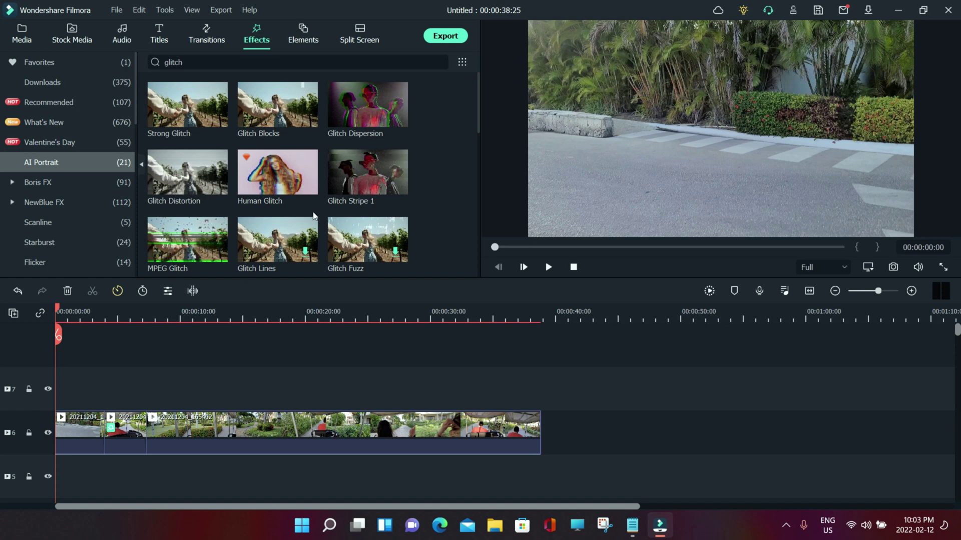
pyautogui.scroll(-5, 297, 251)
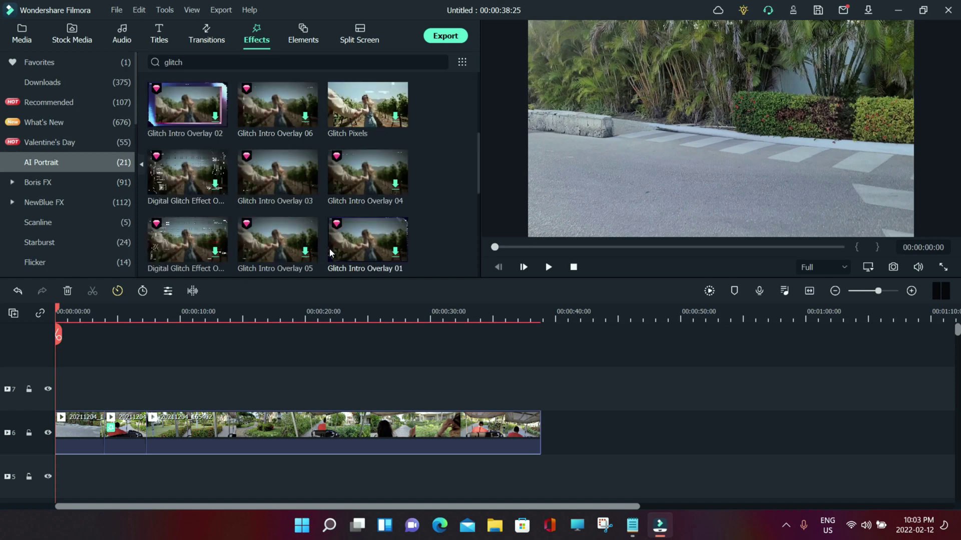
pyautogui.scroll(5, 330, 253)
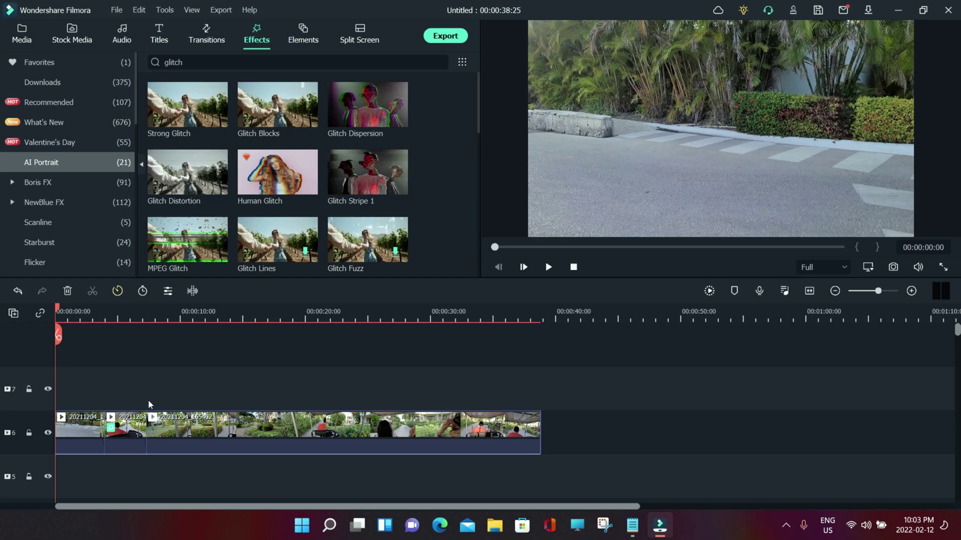